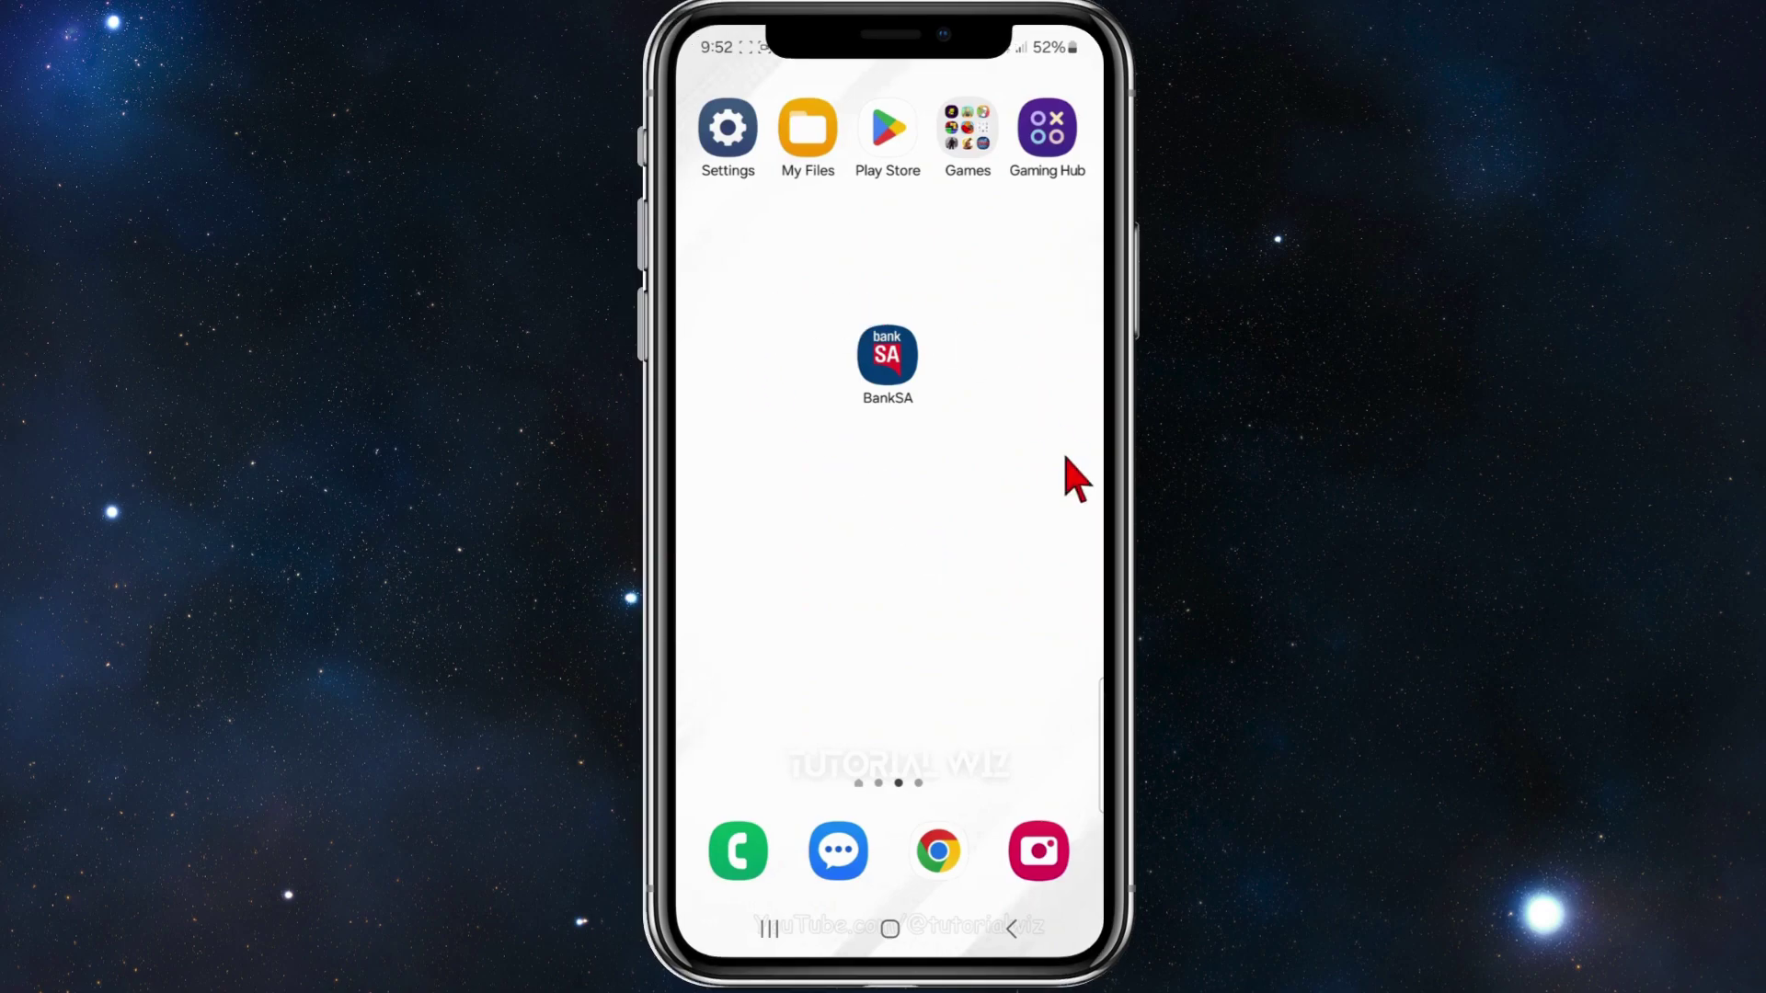
Step: Launch BankSA and wait for the overview listing the two accounts
left_click(904, 405)
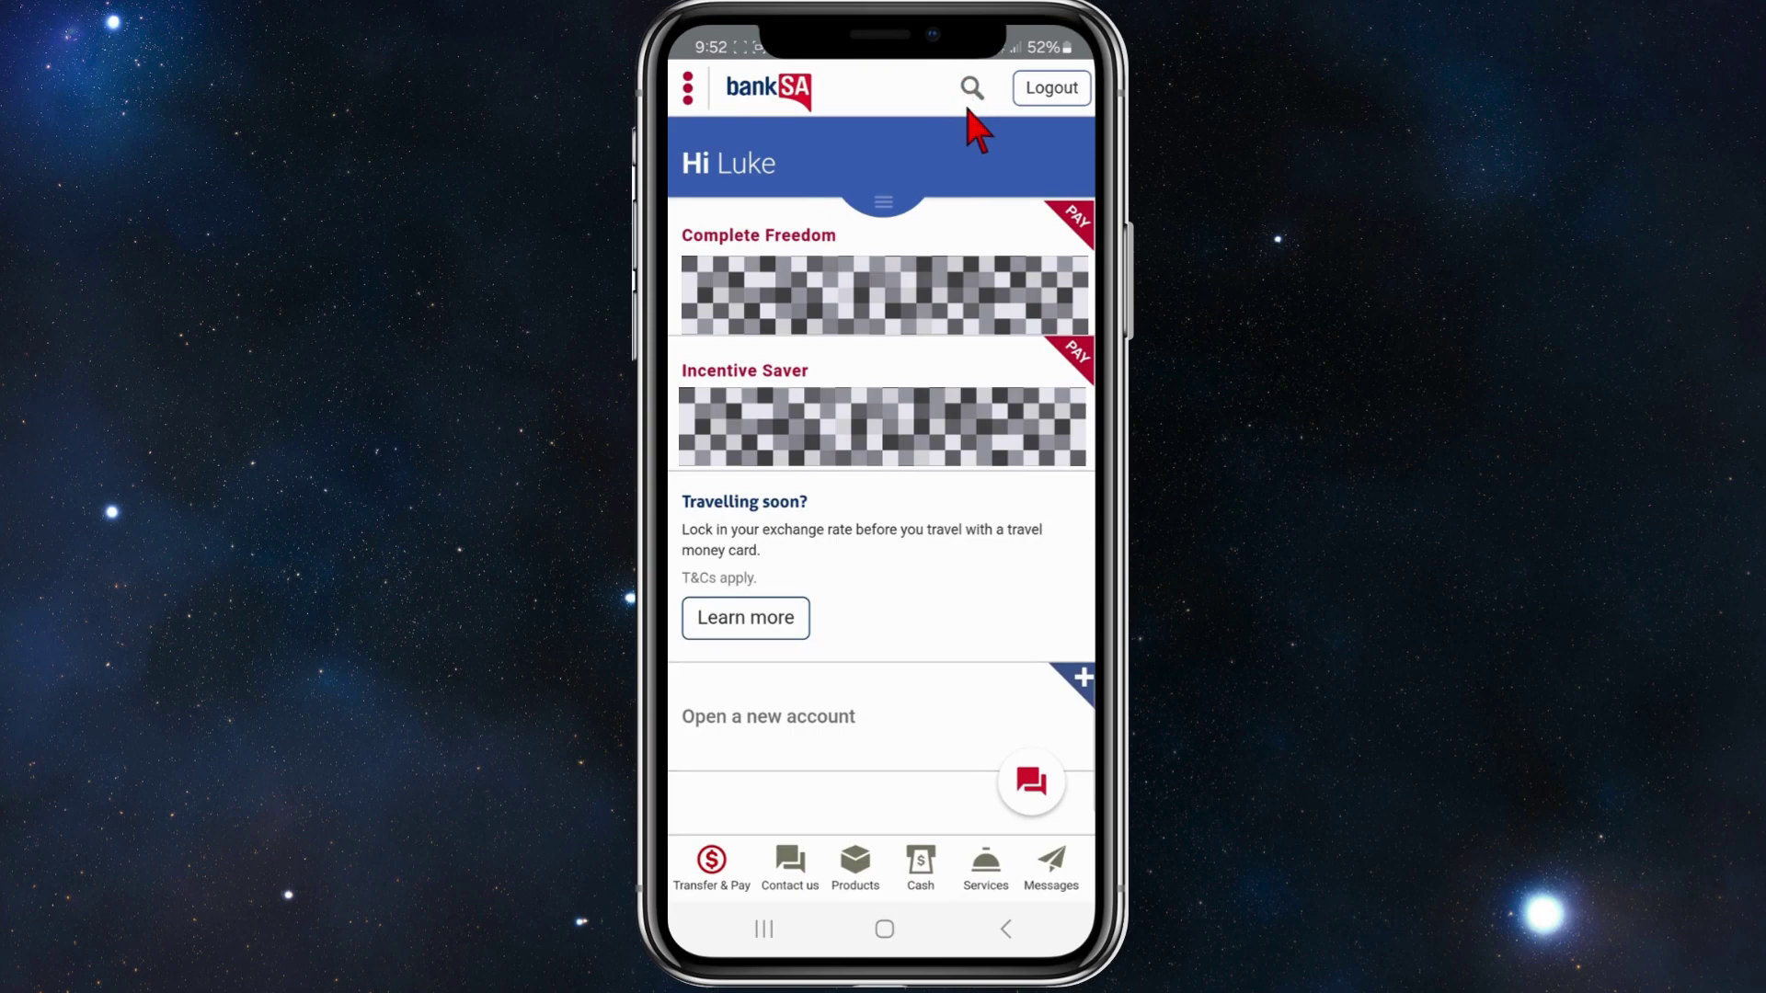
Step: Search for 'Payid', open the PayID result, and start a new Pay to PayID
left_click(971, 87)
type("Payid")
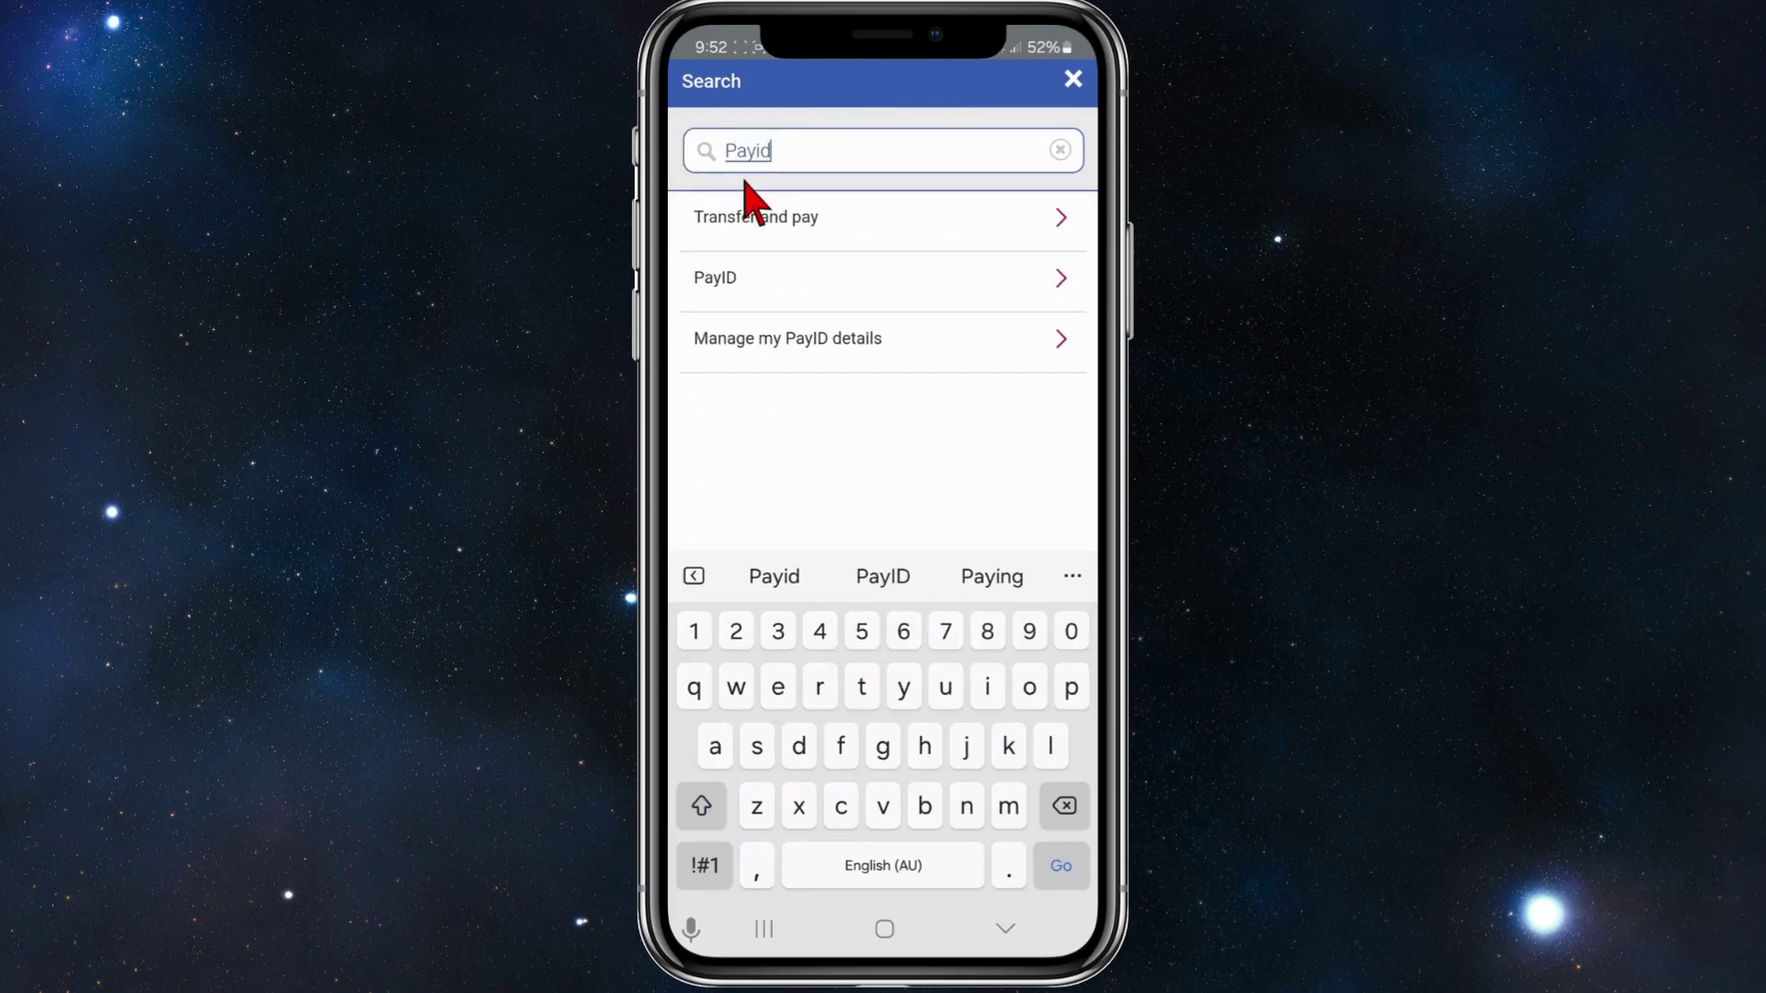
left_click(767, 294)
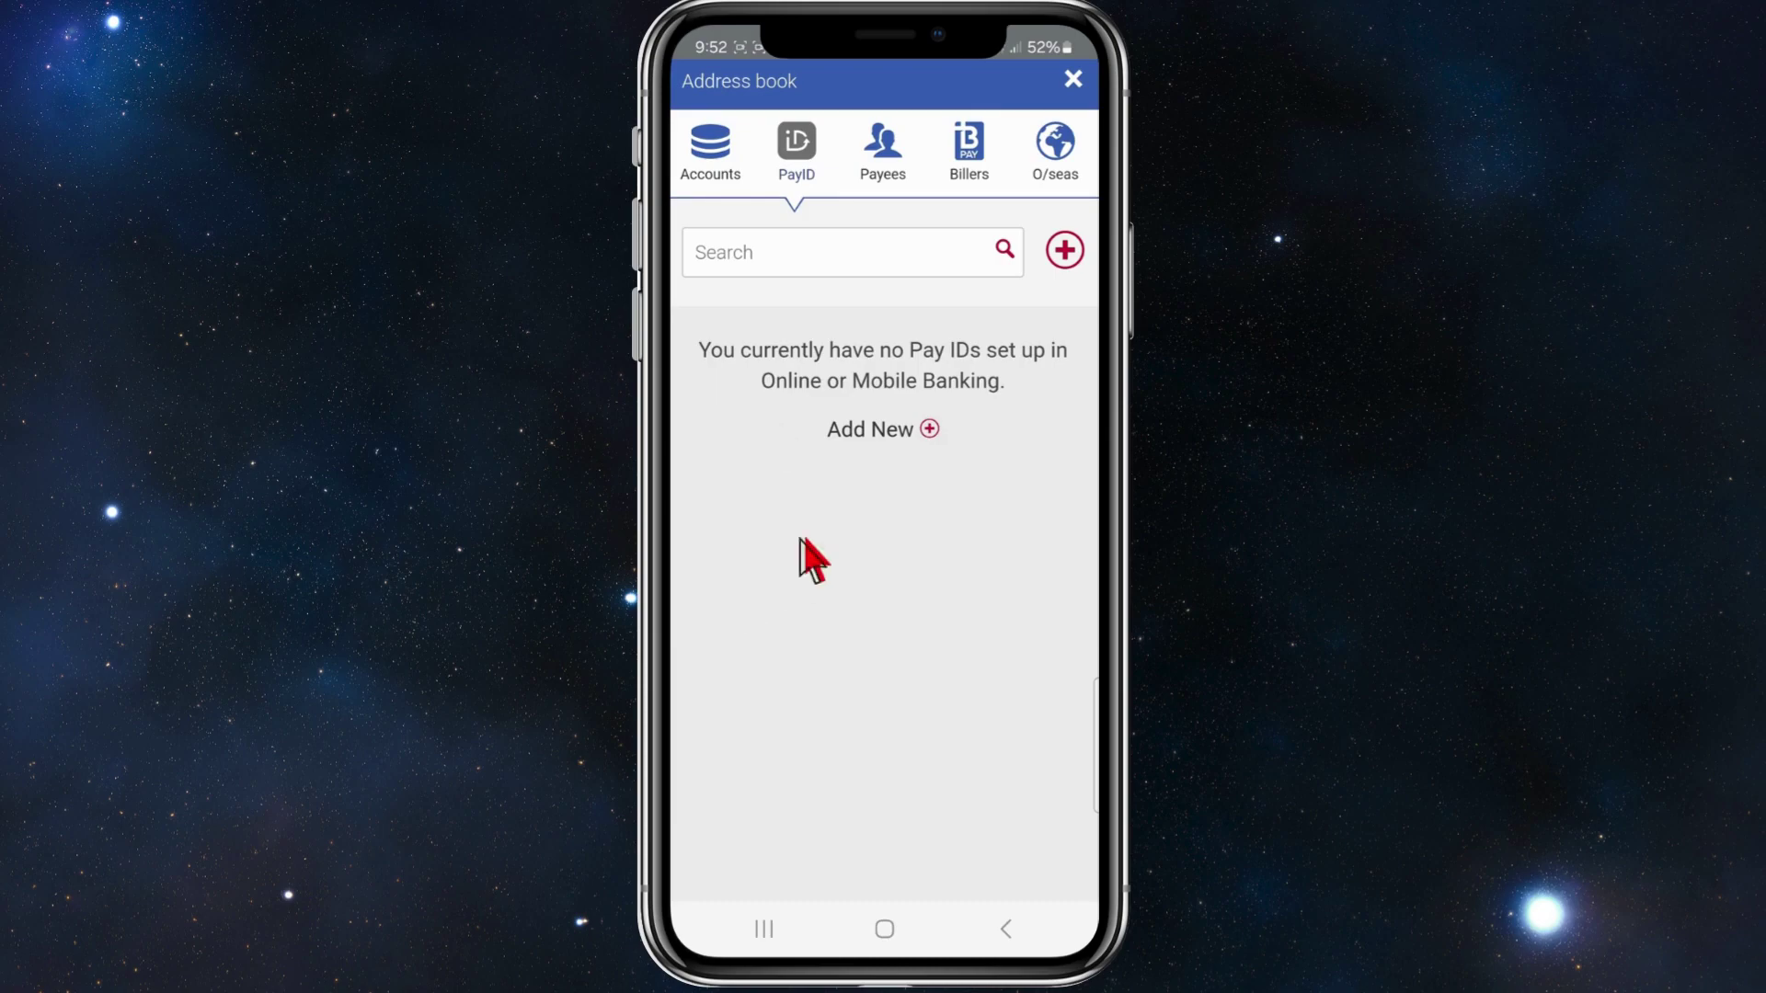
left_click(1063, 252)
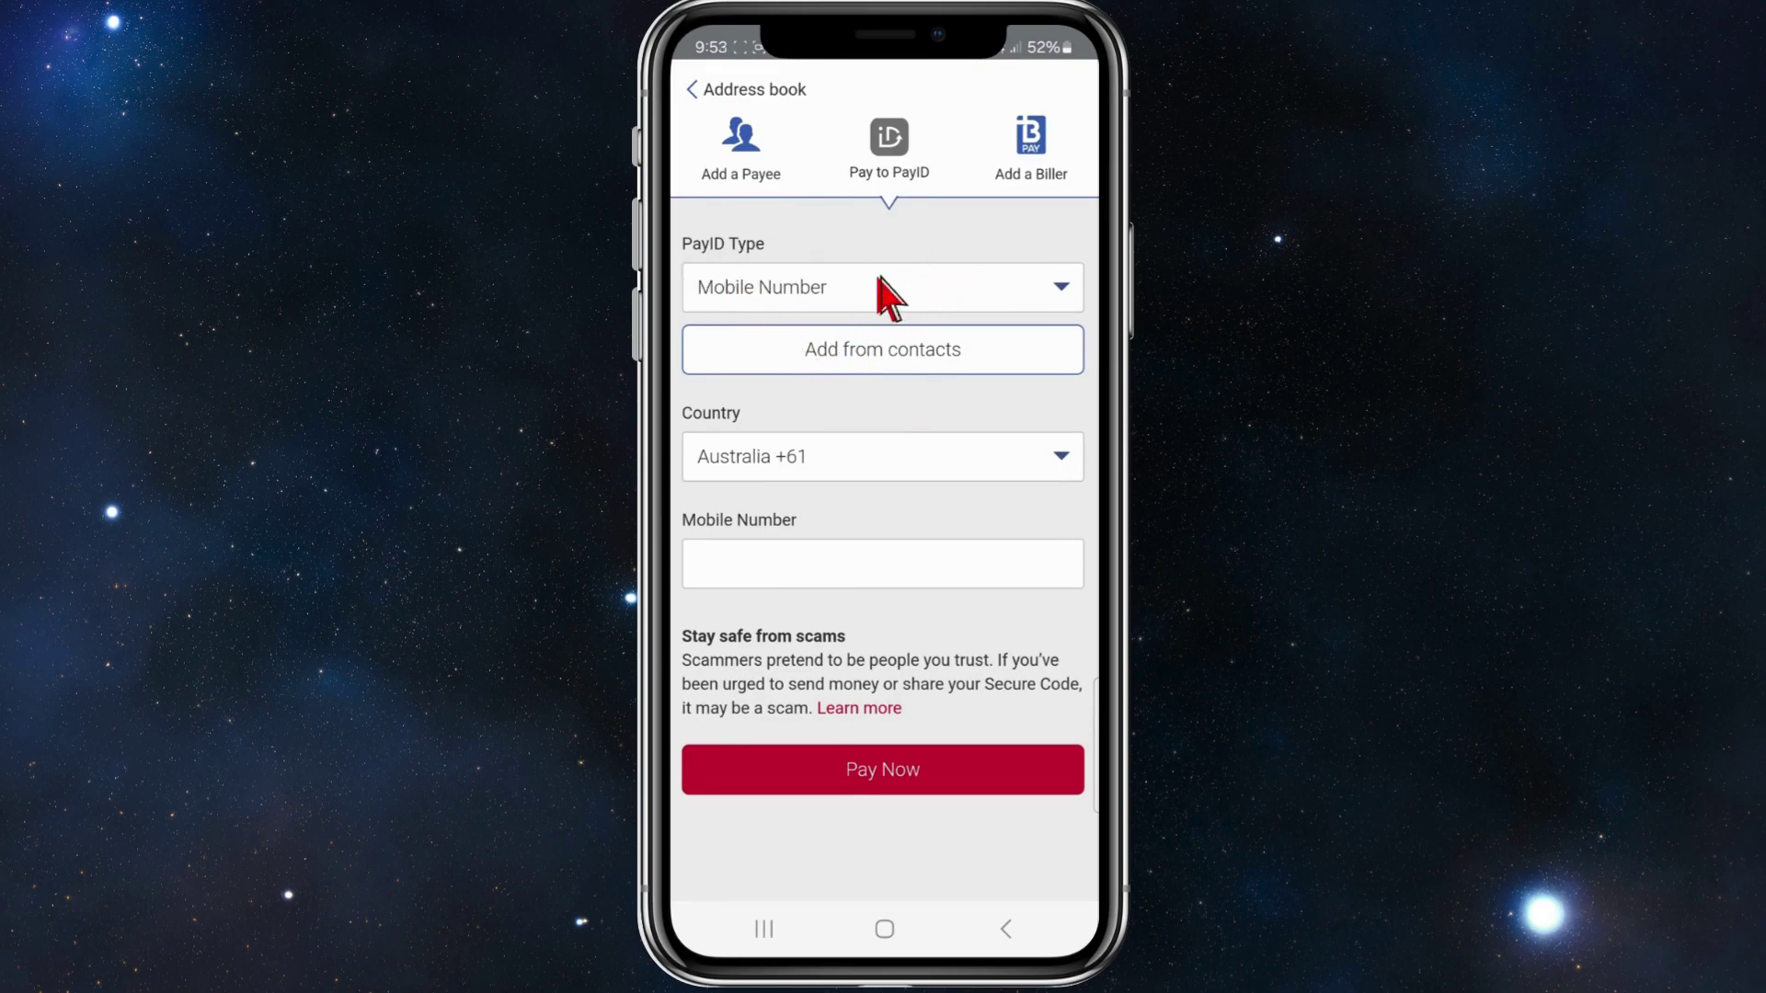
Step: Choose Mobile Number as the PayID type and enter the recipient's mobile number
left_click(835, 297)
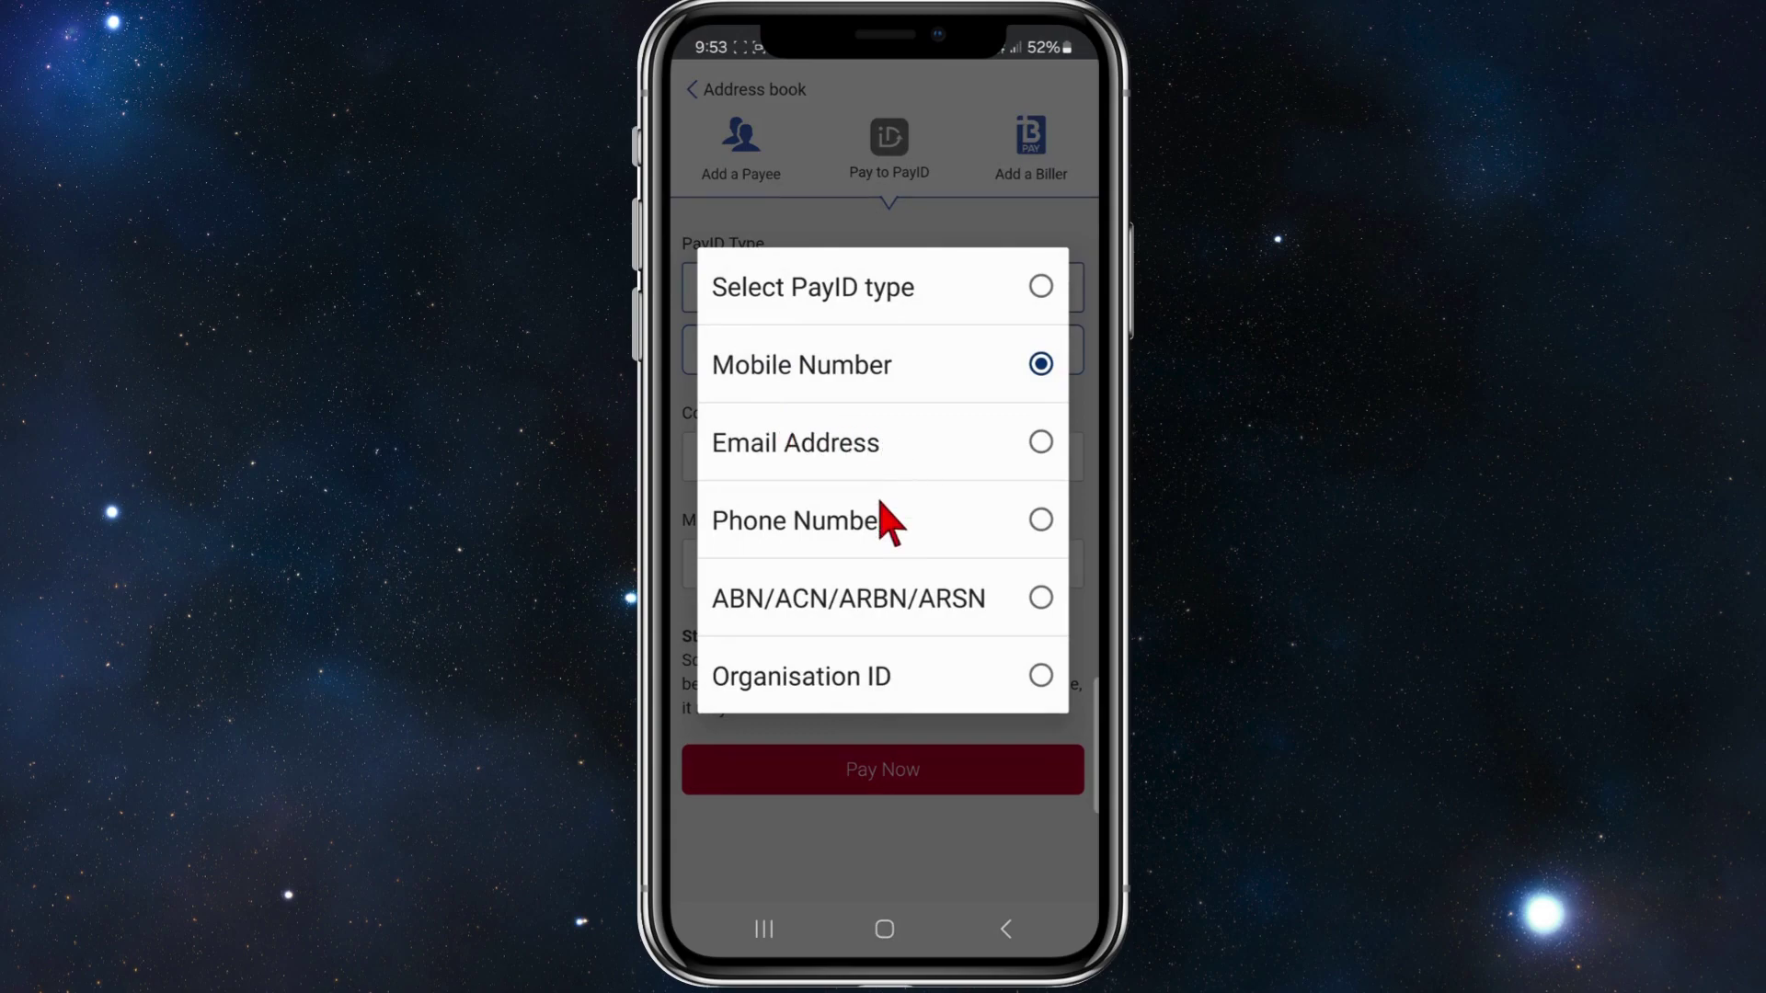
left_click(865, 391)
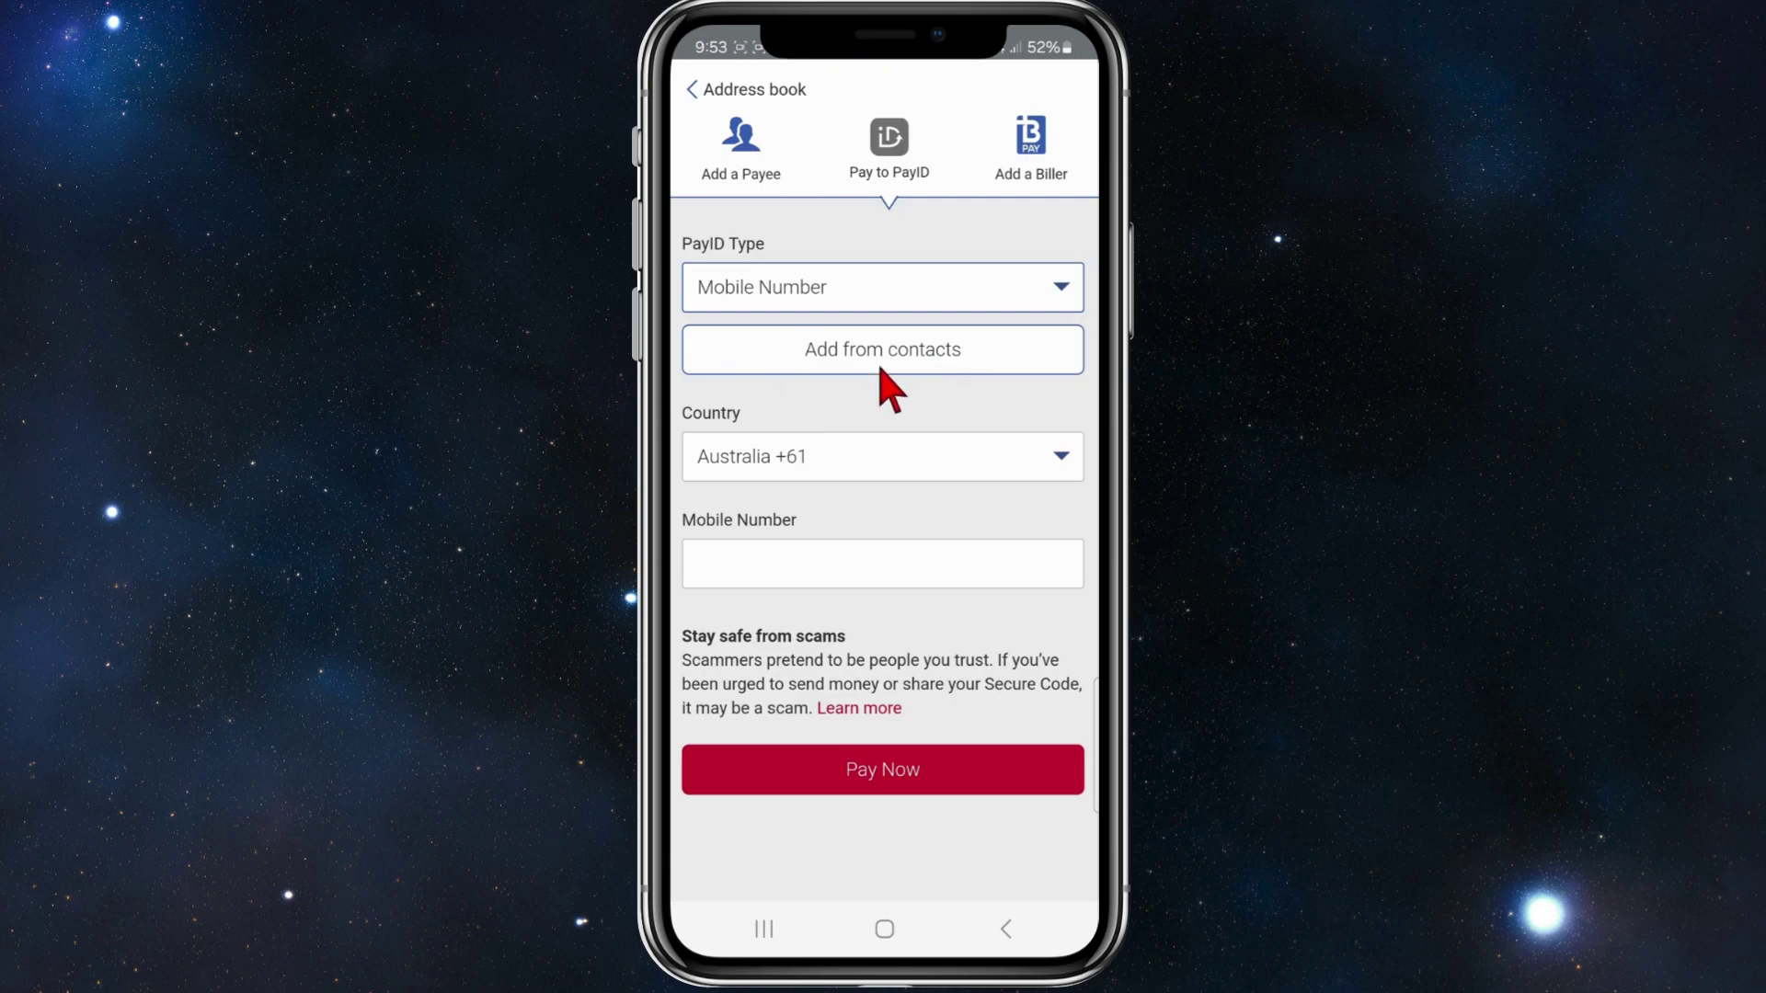
left_click(924, 363)
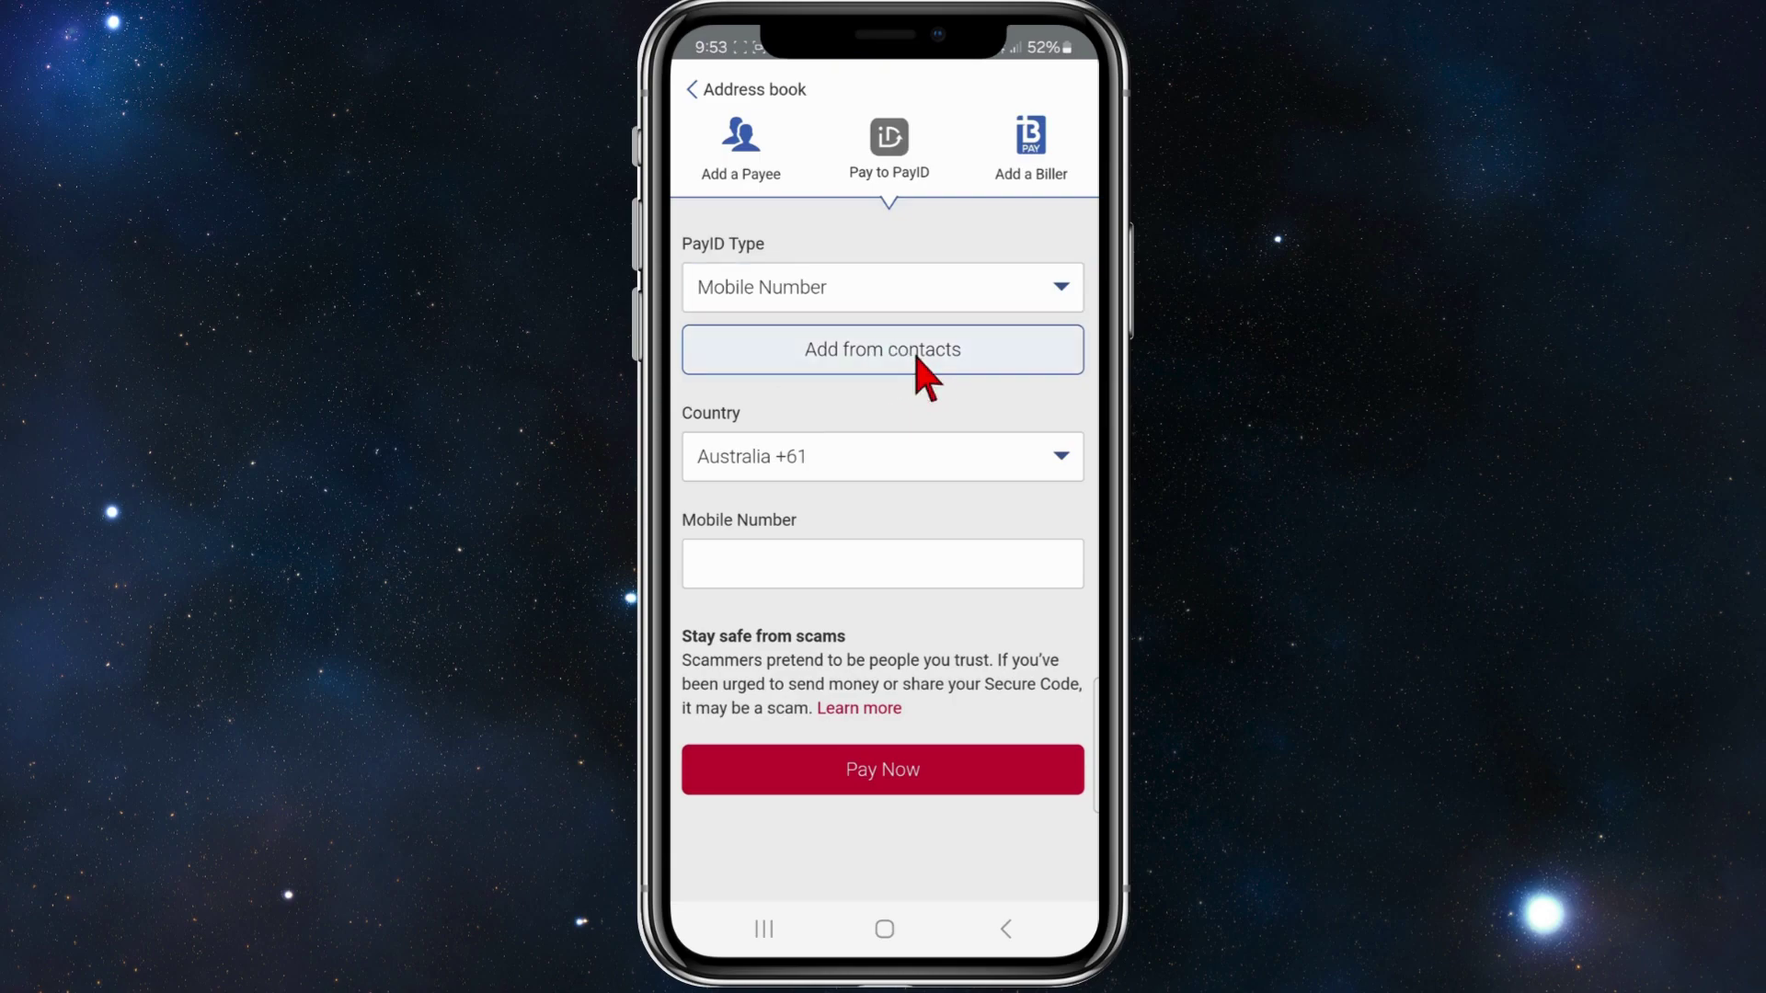
left_click(765, 561)
type("04")
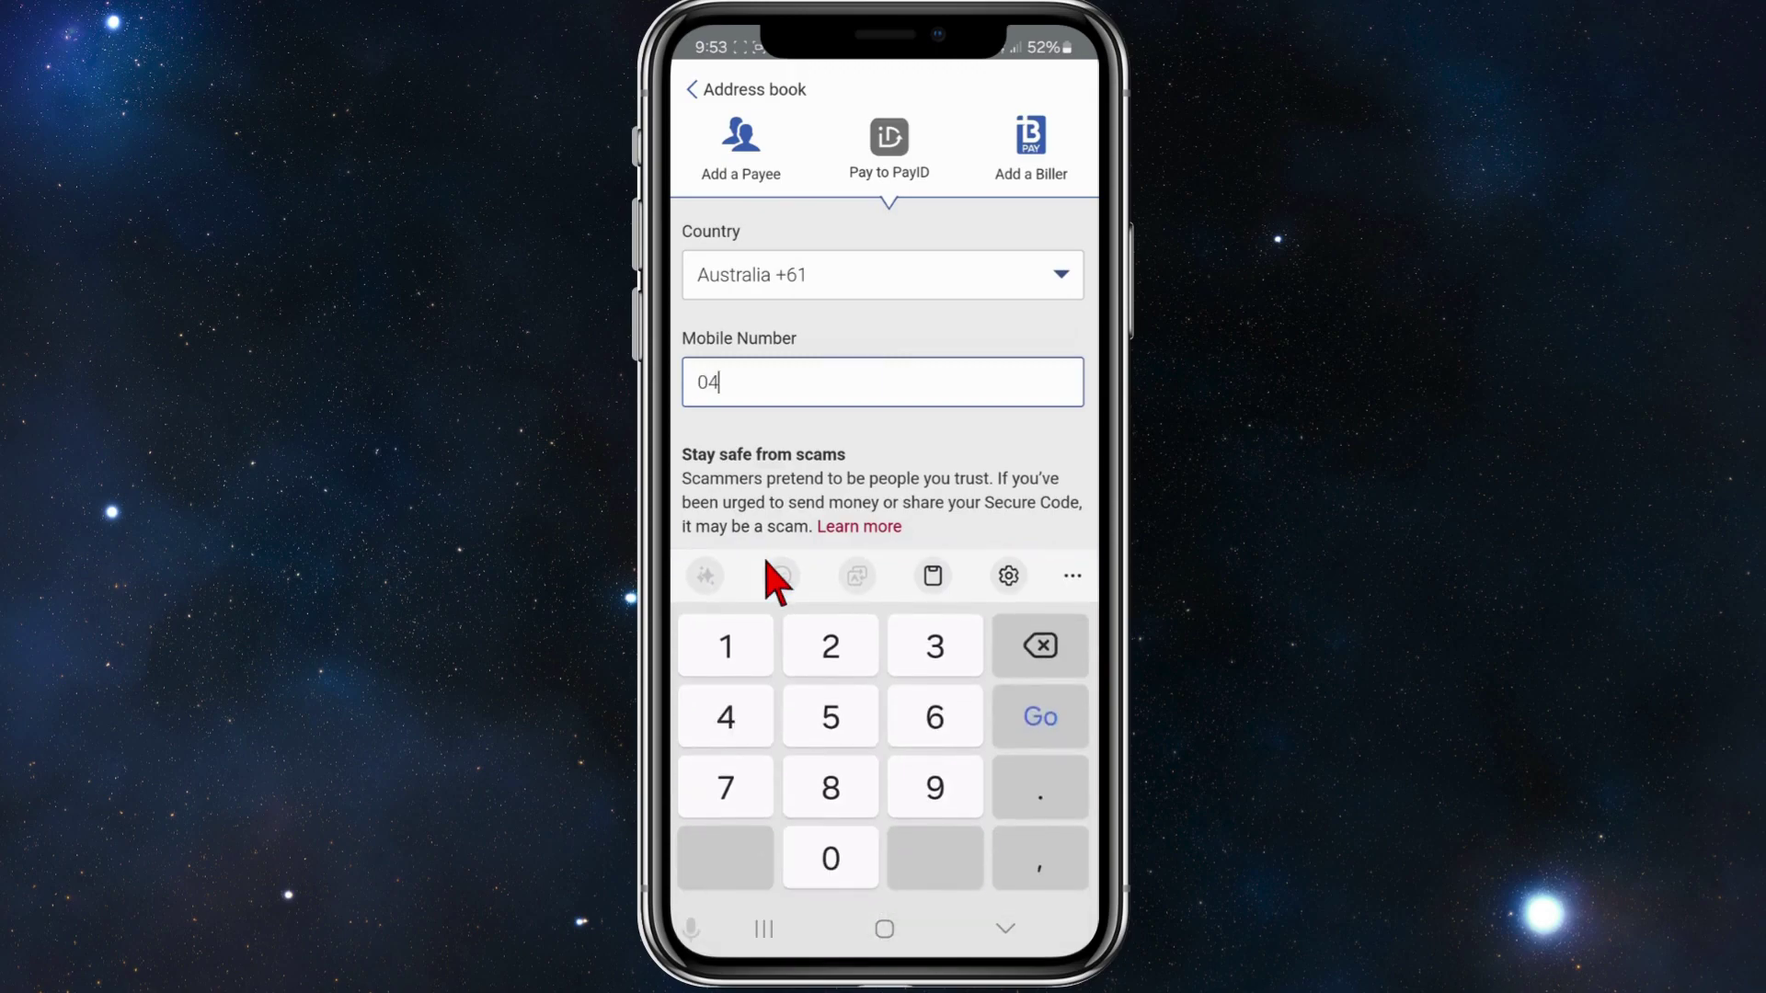
type("7")
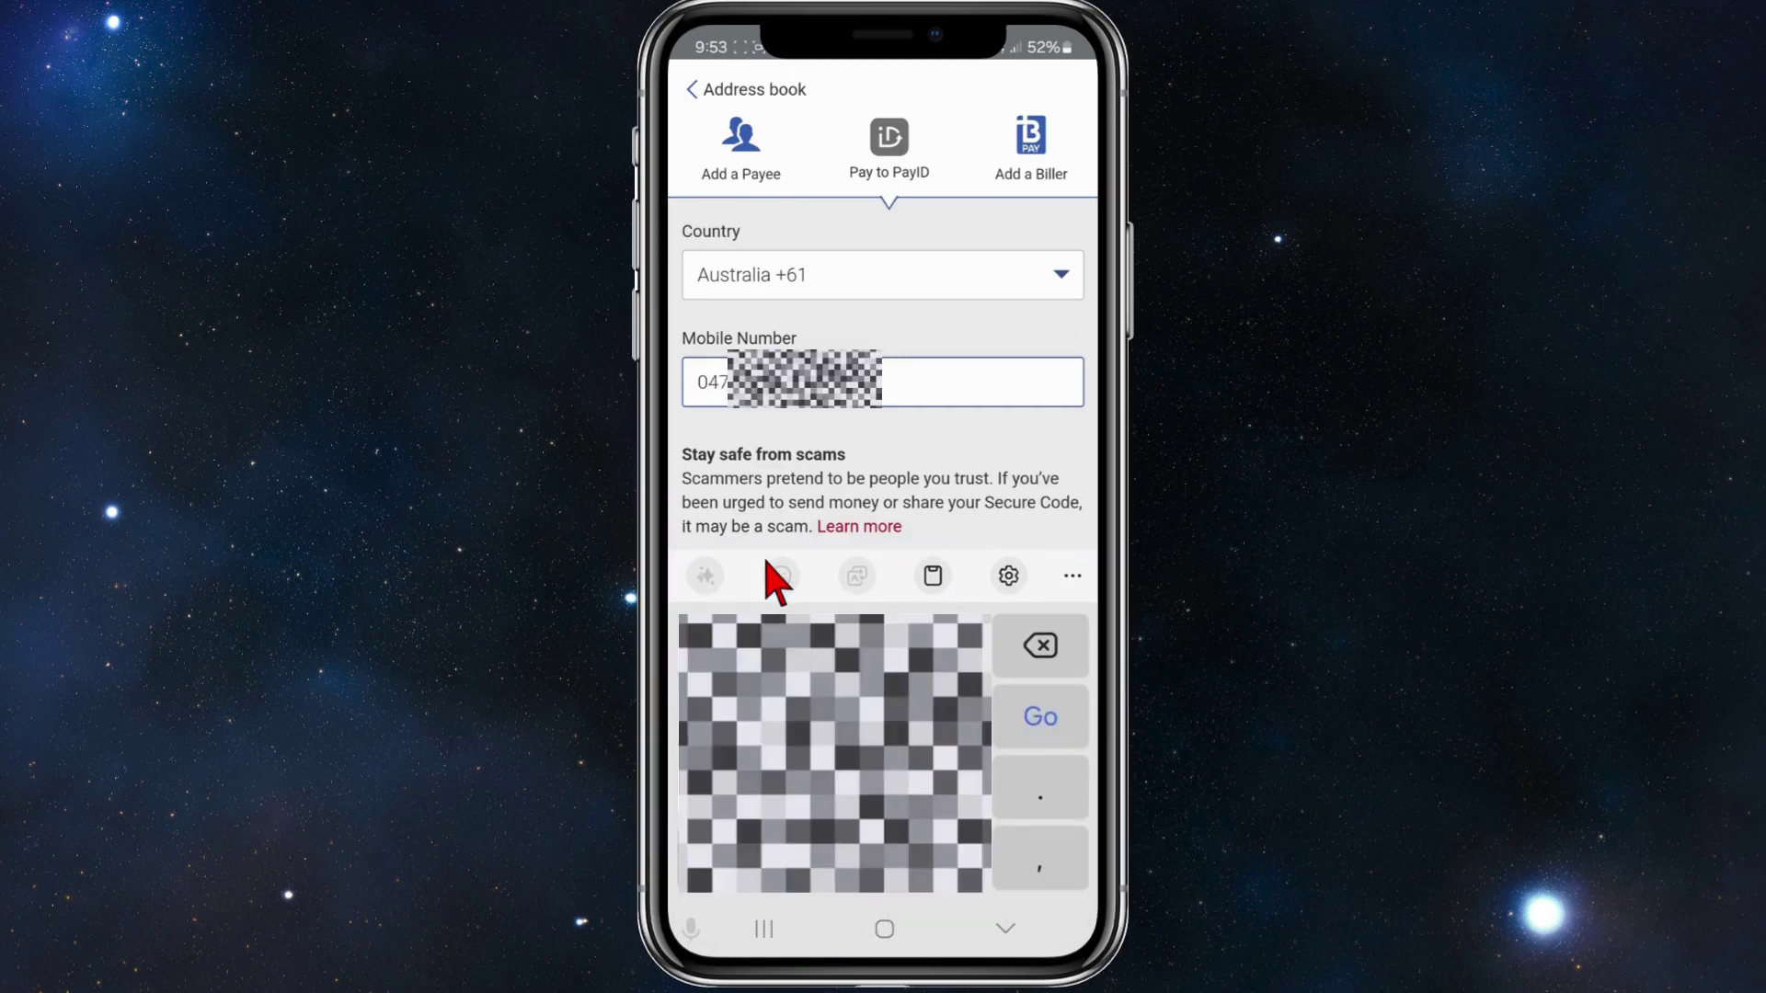
key("Escape")
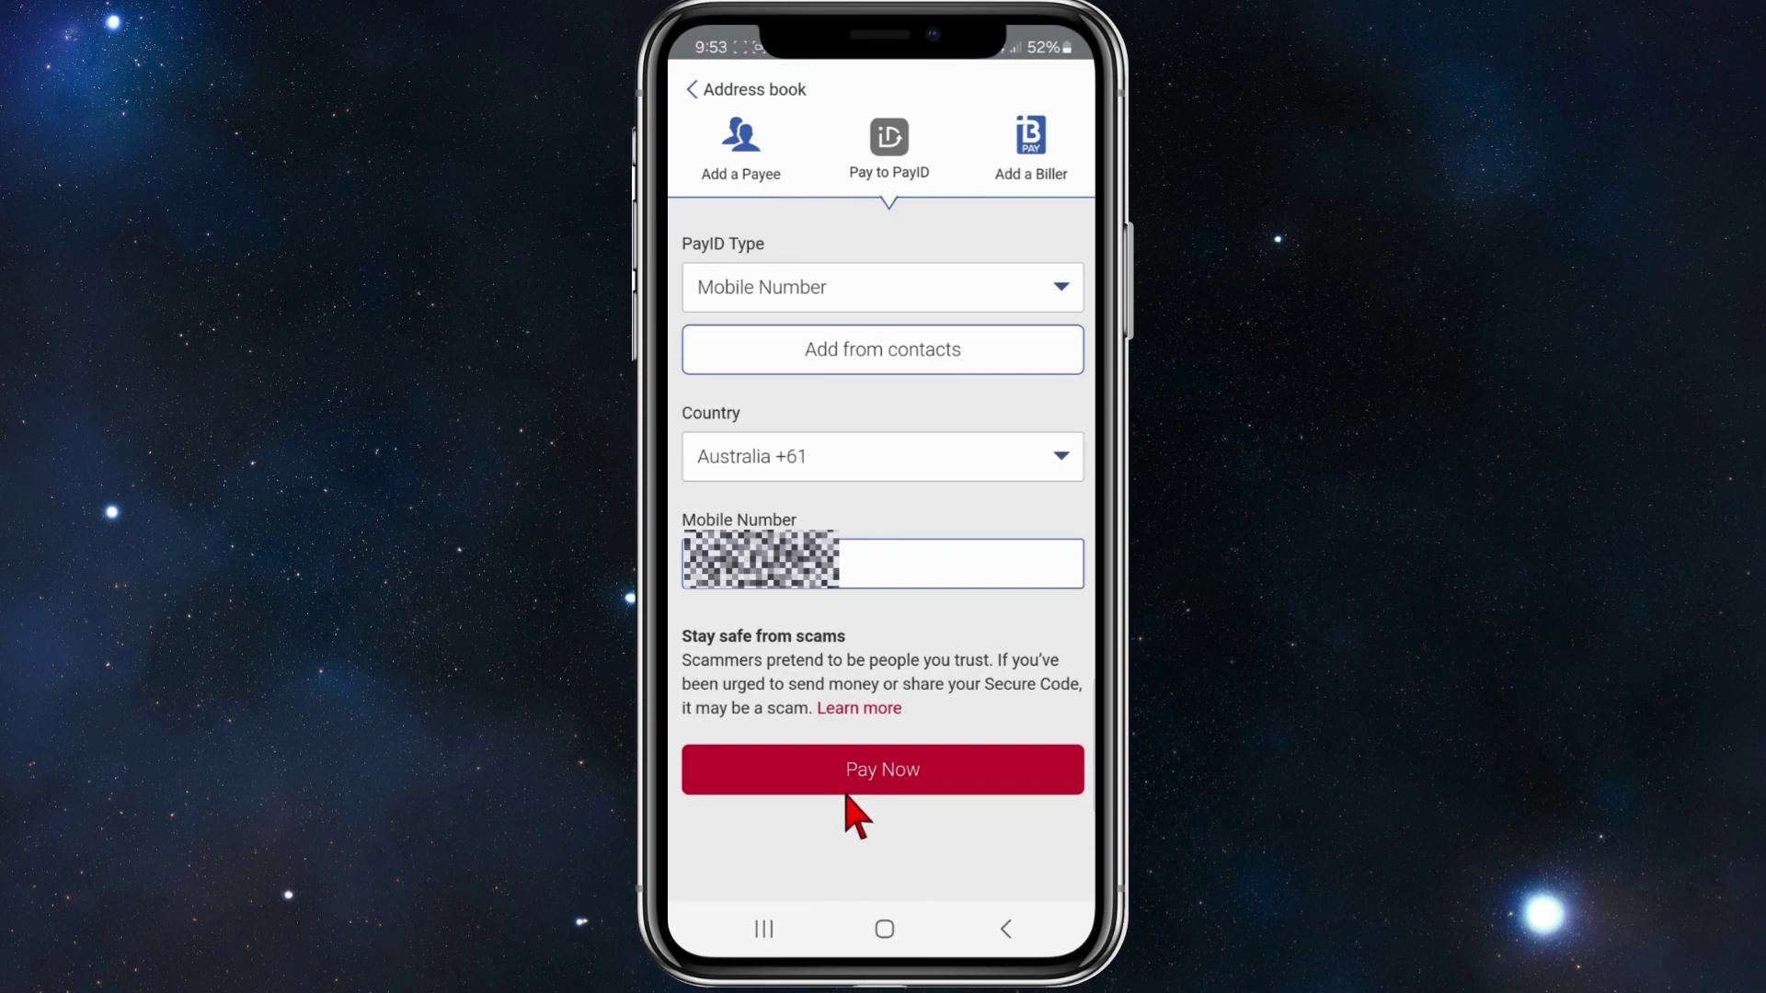
Step: Submit the entered mobile PayID with Pay Now to reach the Review screen
left_click(915, 772)
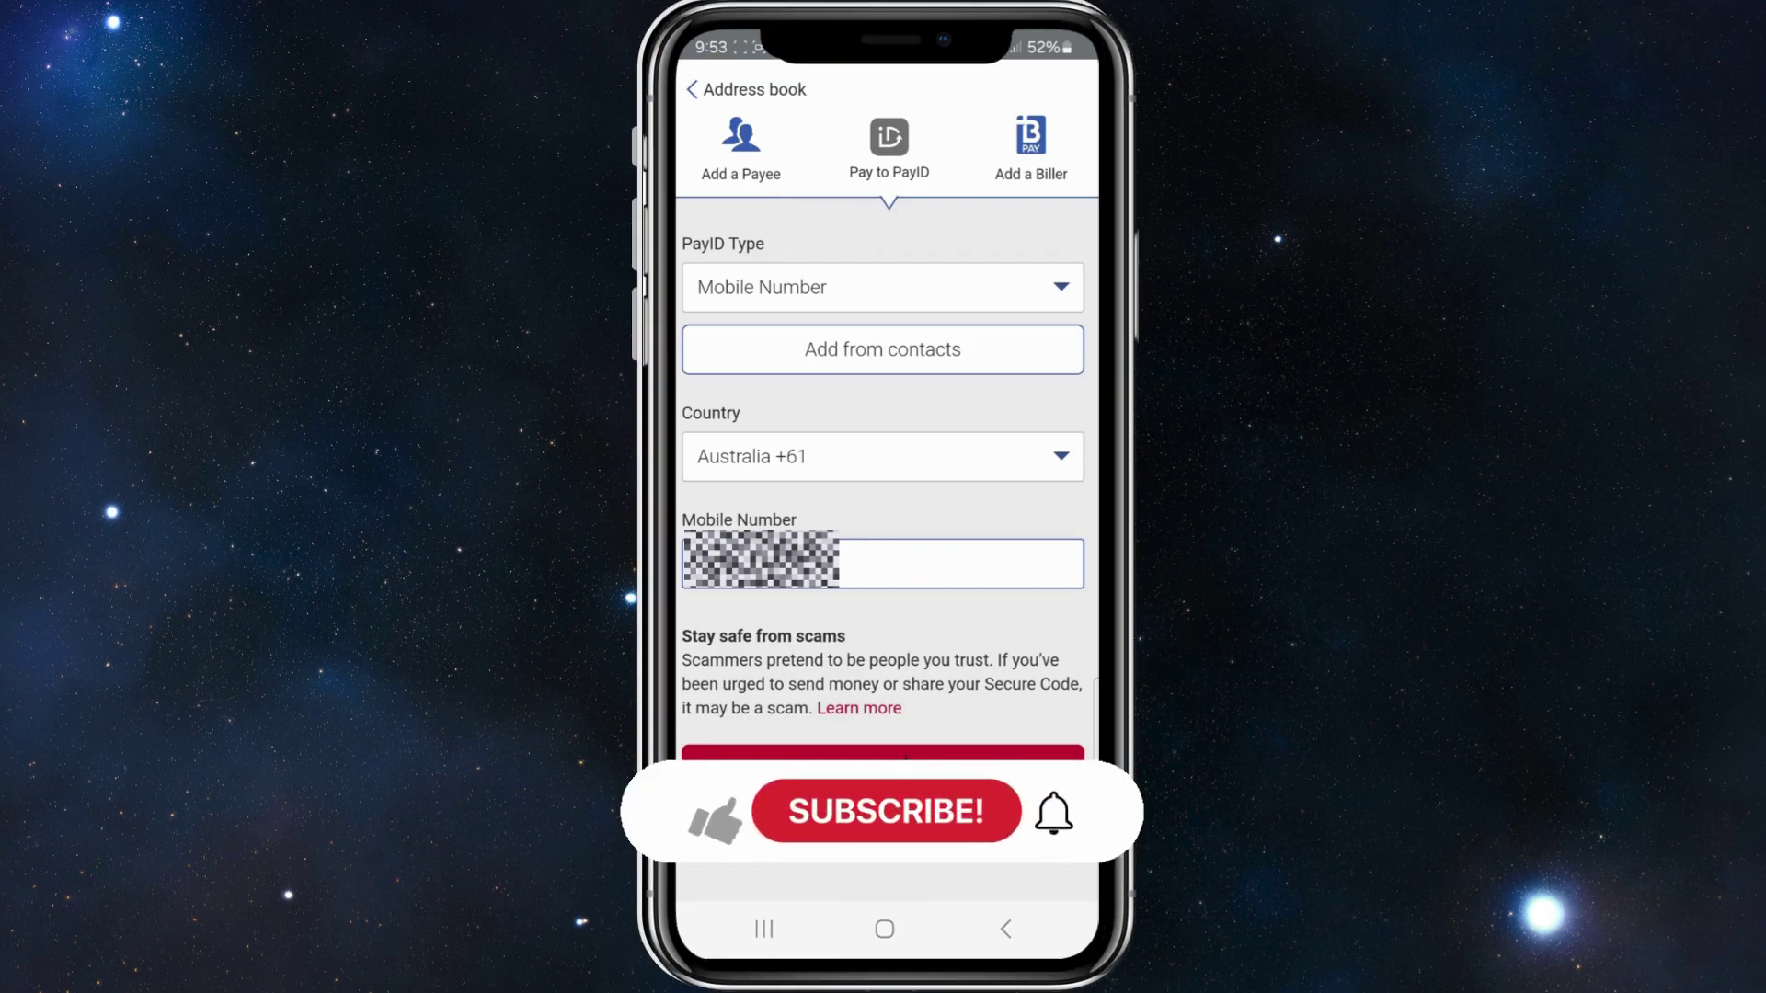